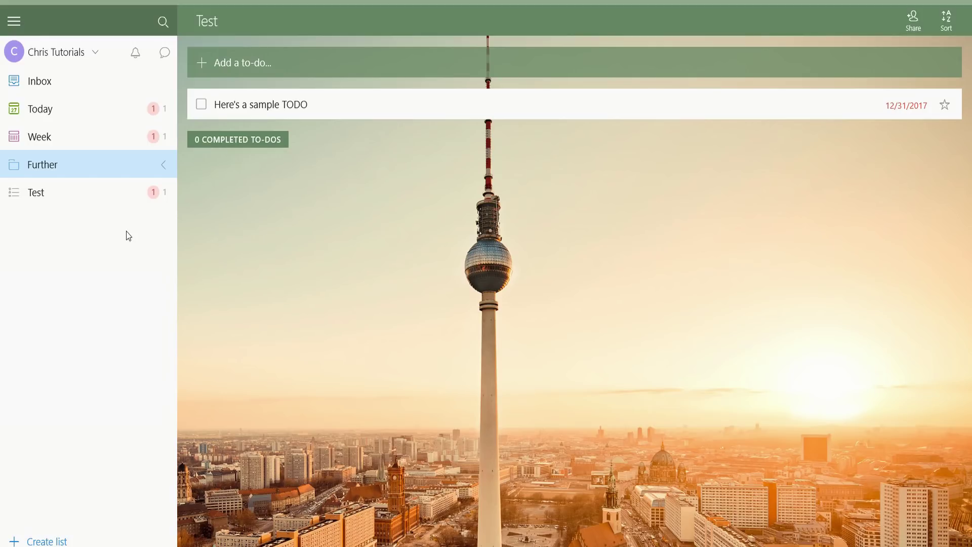
# Show the Today view with Ctrl+2, listing the sample to-do due 12/31/2017
pyautogui.hotkey('ctrl', '2')
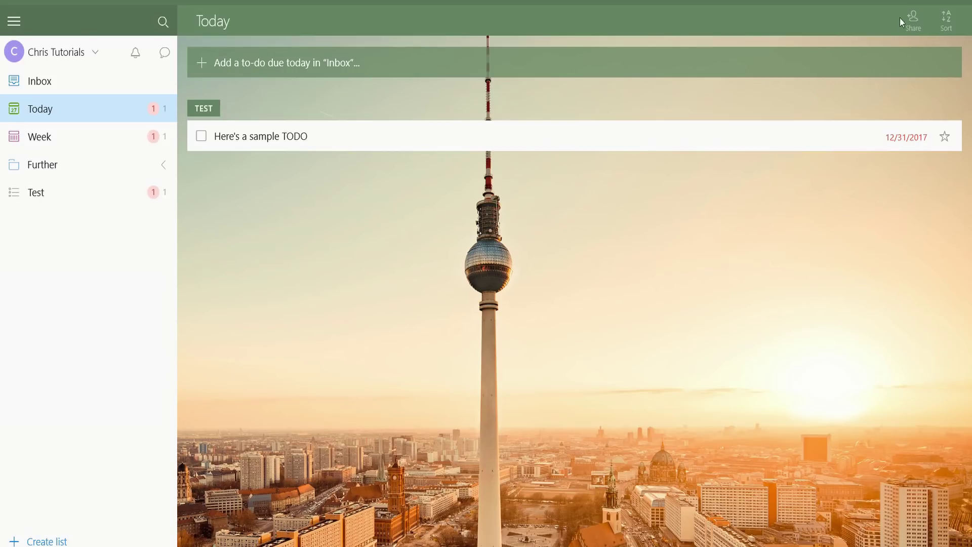
# Browse Inbox and Today, then show the Week view with the sample to-do
pyautogui.hotkey('ctrl', 'i')
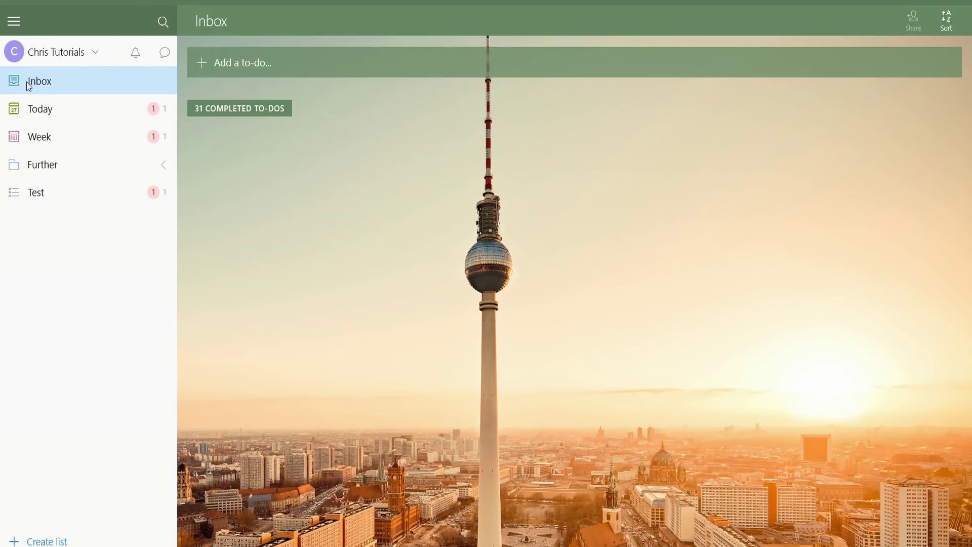
pyautogui.click(99, 121)
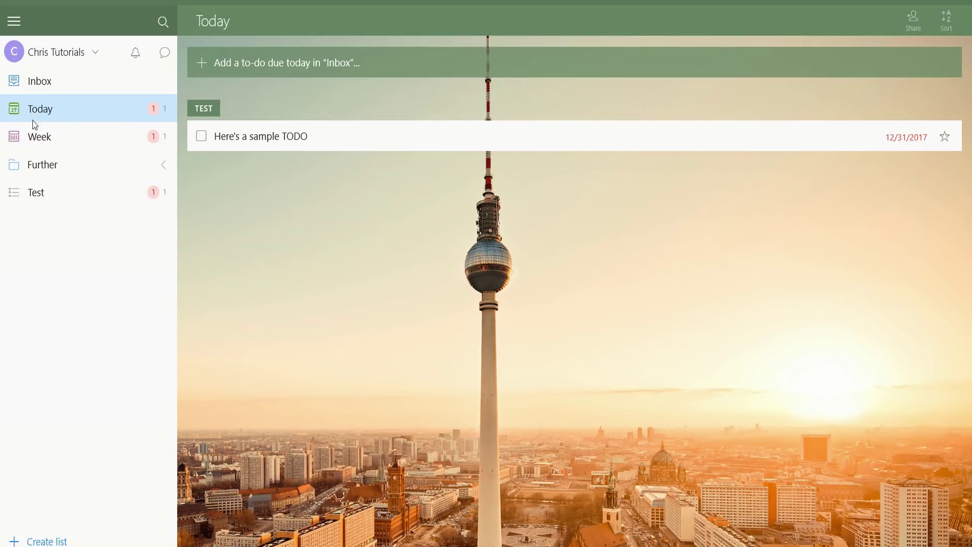
pyautogui.click(33, 138)
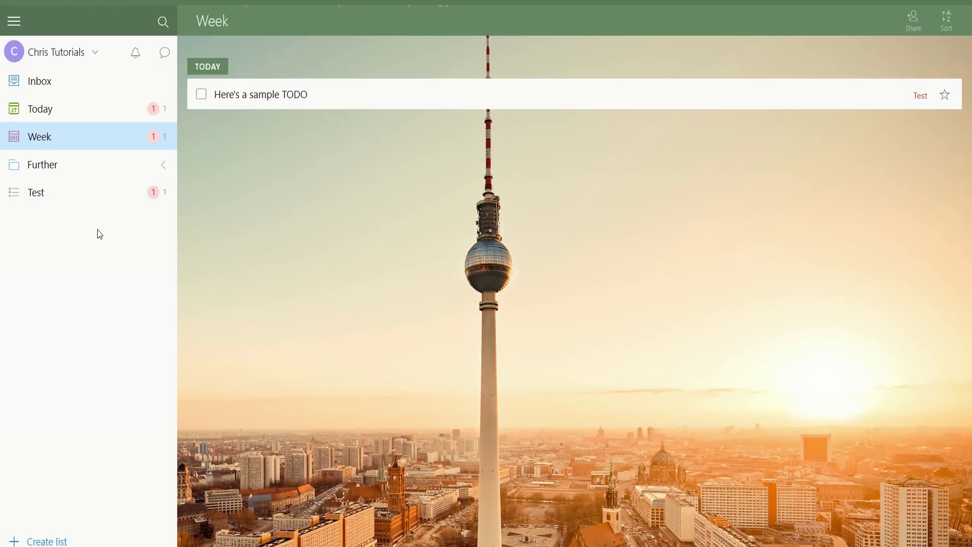
pyautogui.press('Down')
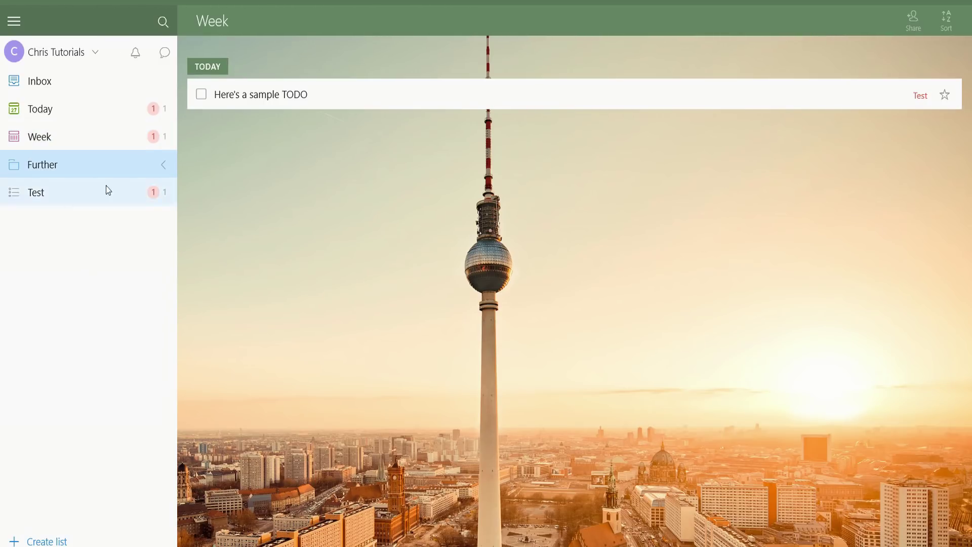
# Wrap the Test list in a new folder named 'Created Folder'
pyautogui.rightClick(65, 191)
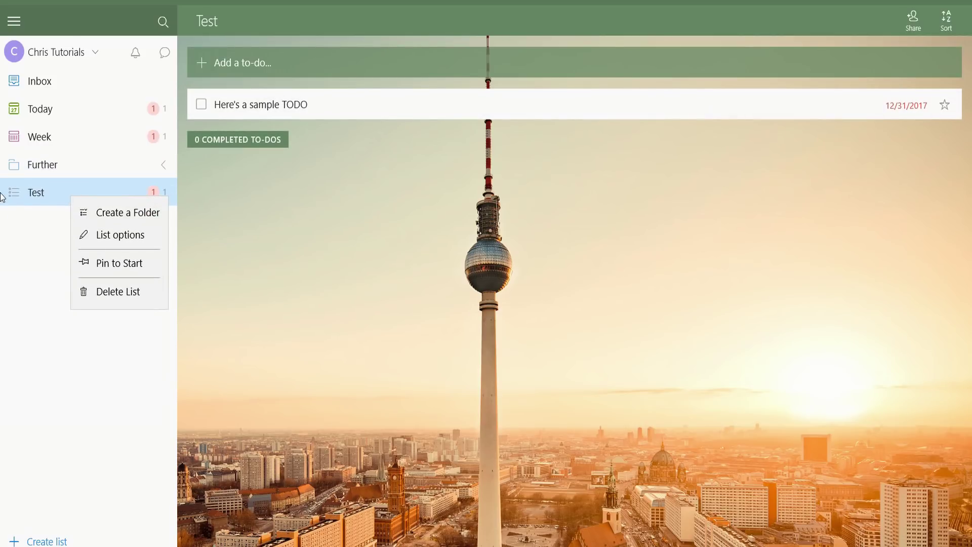
pyautogui.click(124, 205)
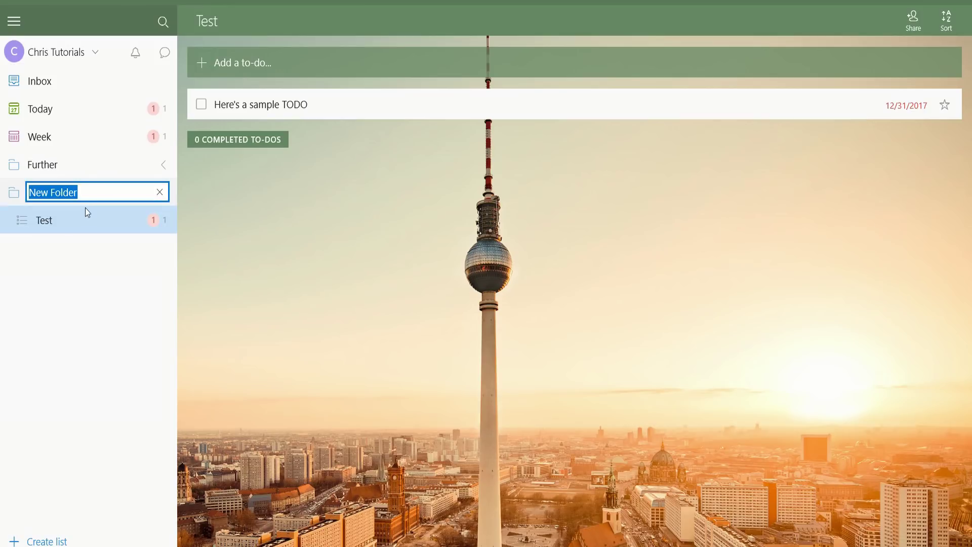
pyautogui.write('Created Folder')
pyautogui.press('Return')
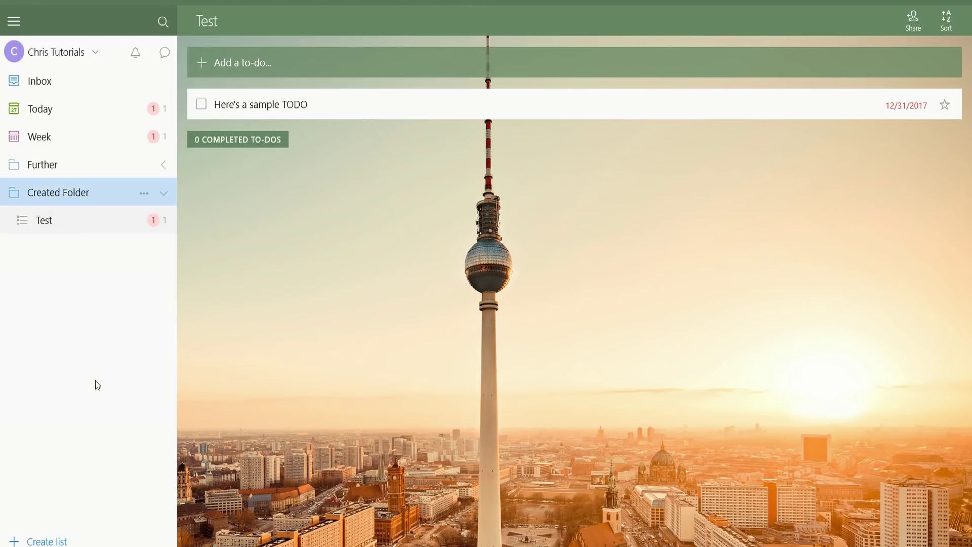
# Start a new list and correct its misspelled name to 'List 2'
pyautogui.click(43, 540)
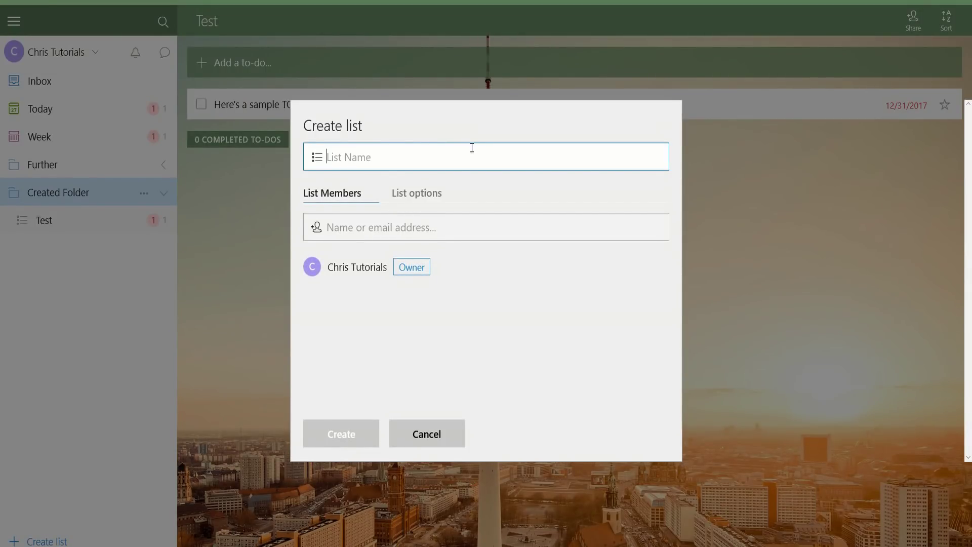
pyautogui.write('Lisst 2')
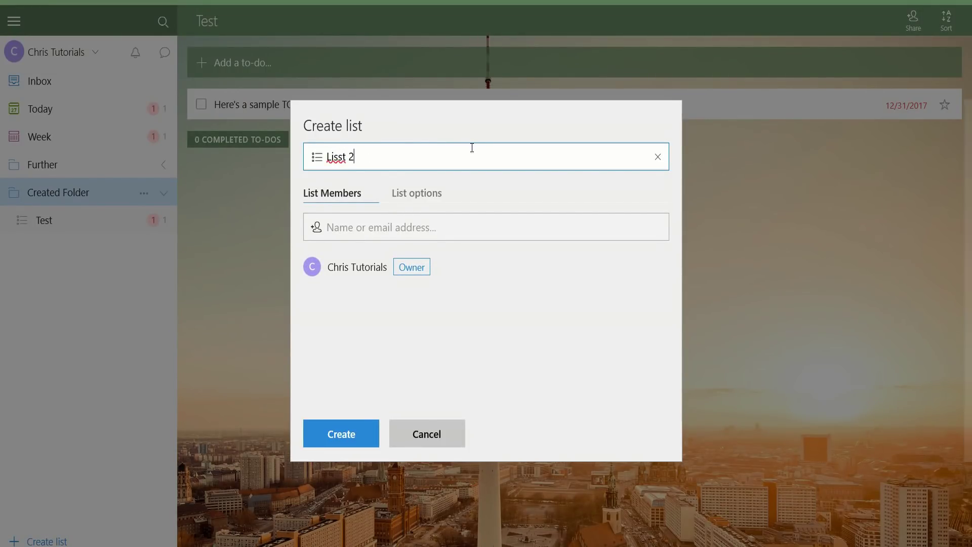
pyautogui.rightClick(328, 153)
pyautogui.click(344, 201)
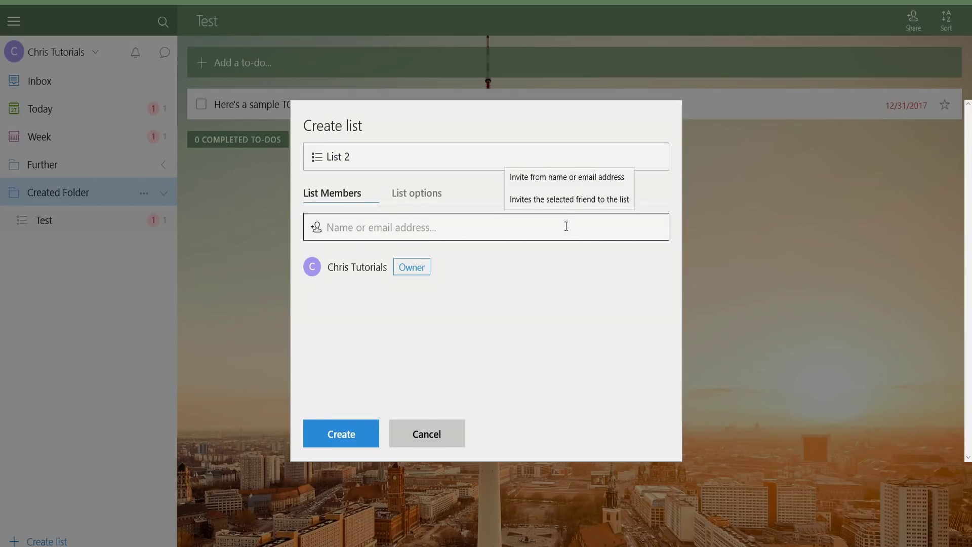
# Clear the entered member e-mail, create List 2 with no members, and collapse Created Folder
pyautogui.click(364, 226)
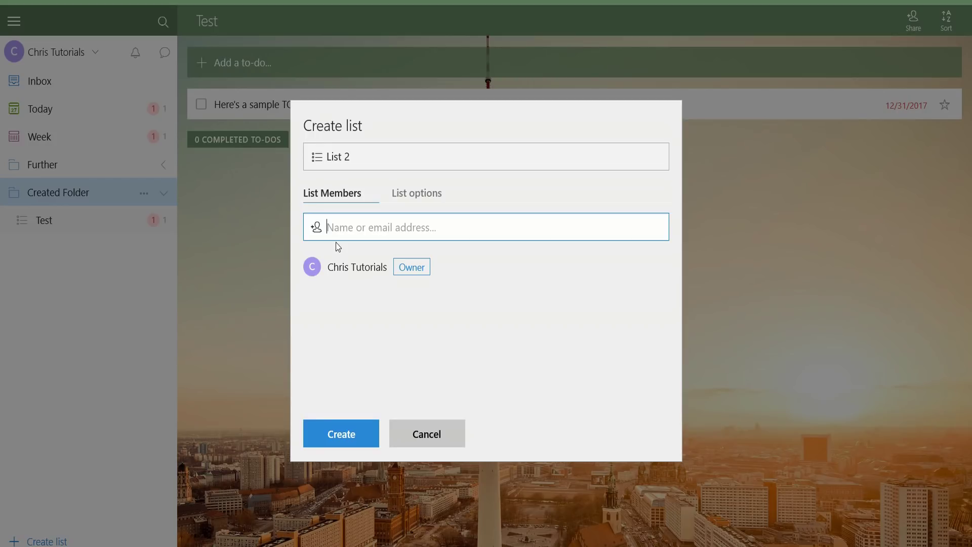
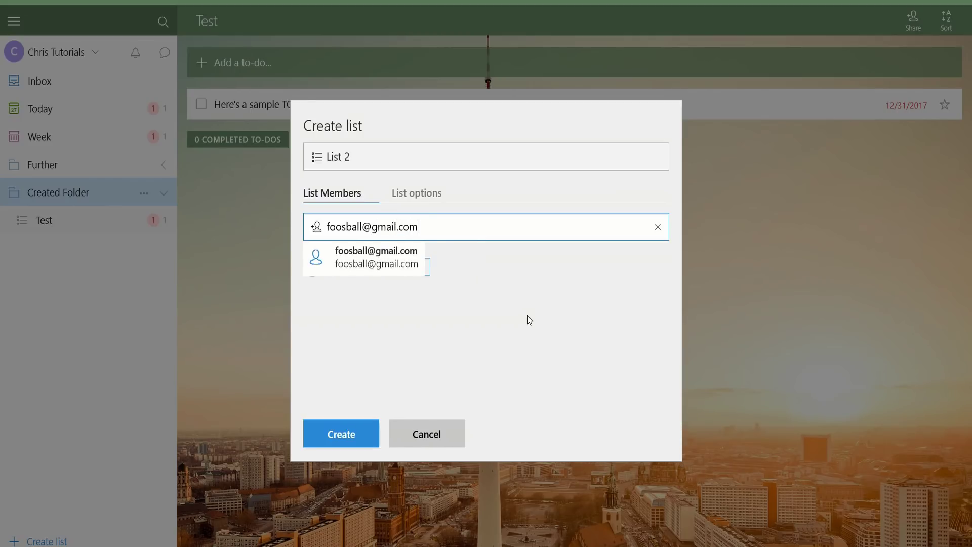
pyautogui.hotkey('ctrl', 'a')
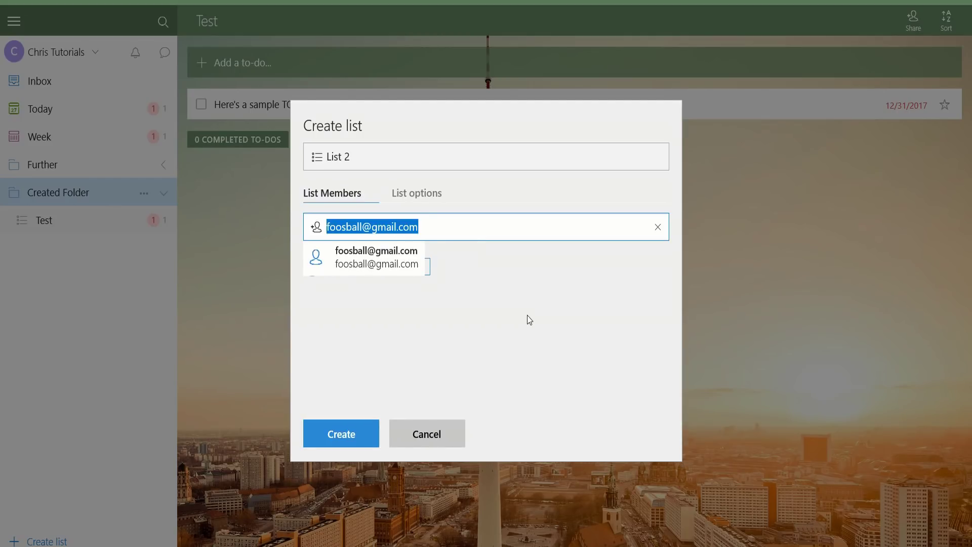
pyautogui.press('BackSpace')
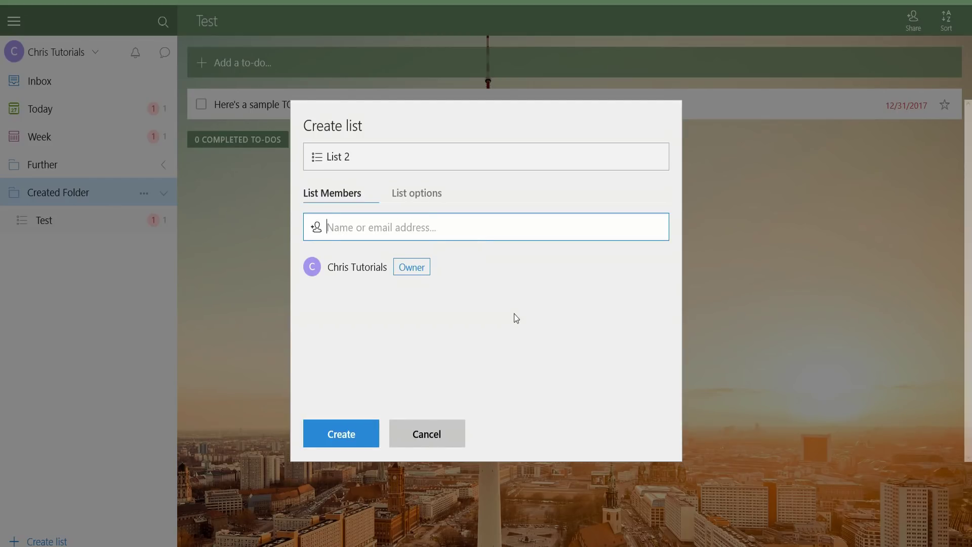
pyautogui.click(406, 211)
pyautogui.click(362, 434)
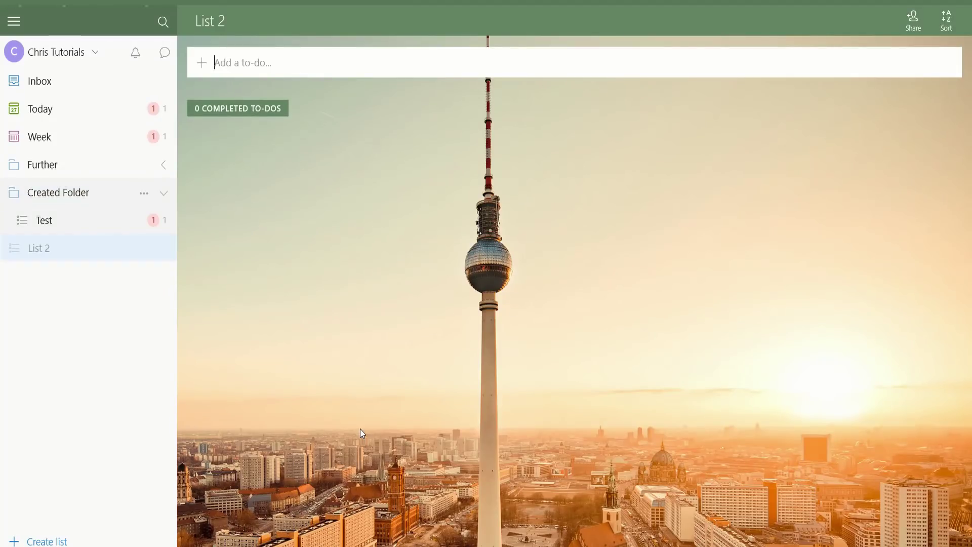
pyautogui.click(161, 191)
# Add the to-do 'Program the Entire Internet' to List 2, then return to List 2
pyautogui.click(96, 227)
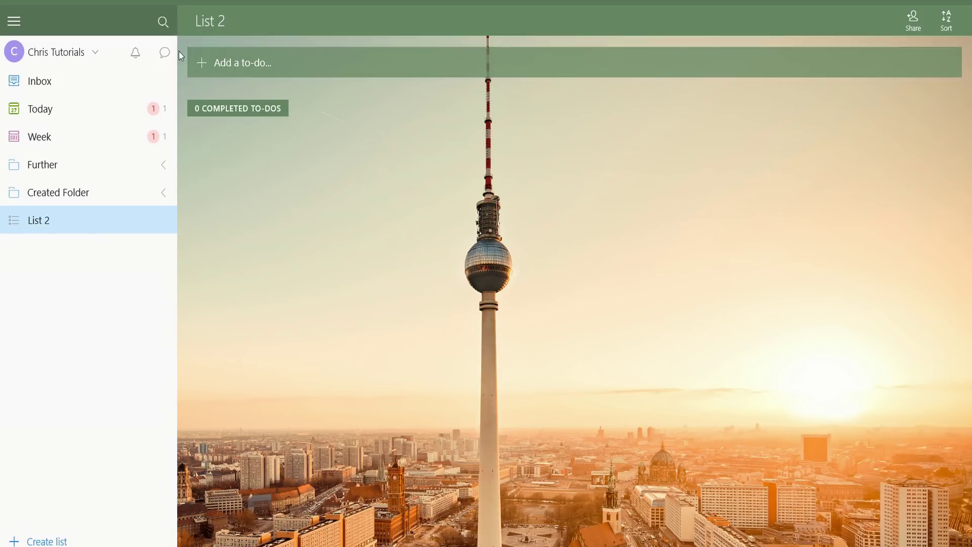
pyautogui.hotkey('ctrl', 'n')
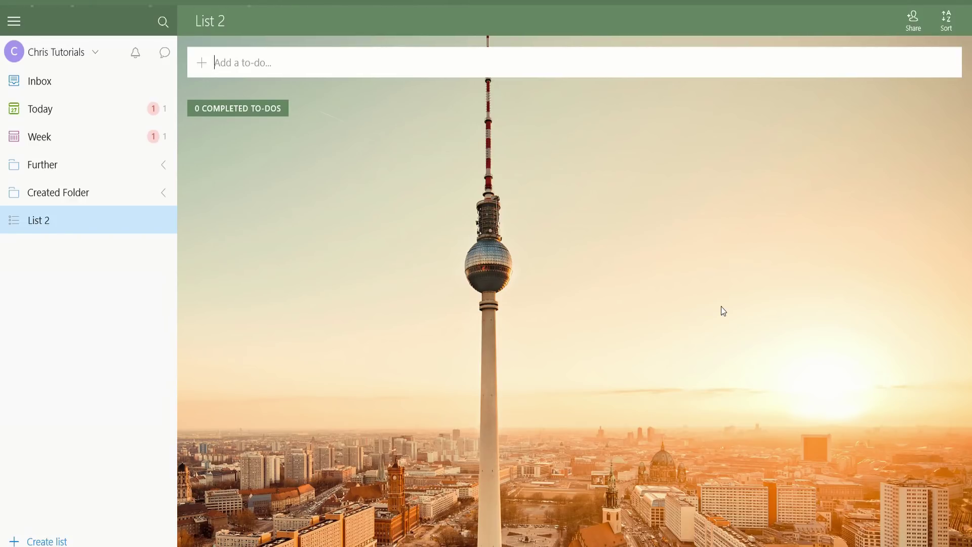
pyautogui.write('Program the Entire Enter')
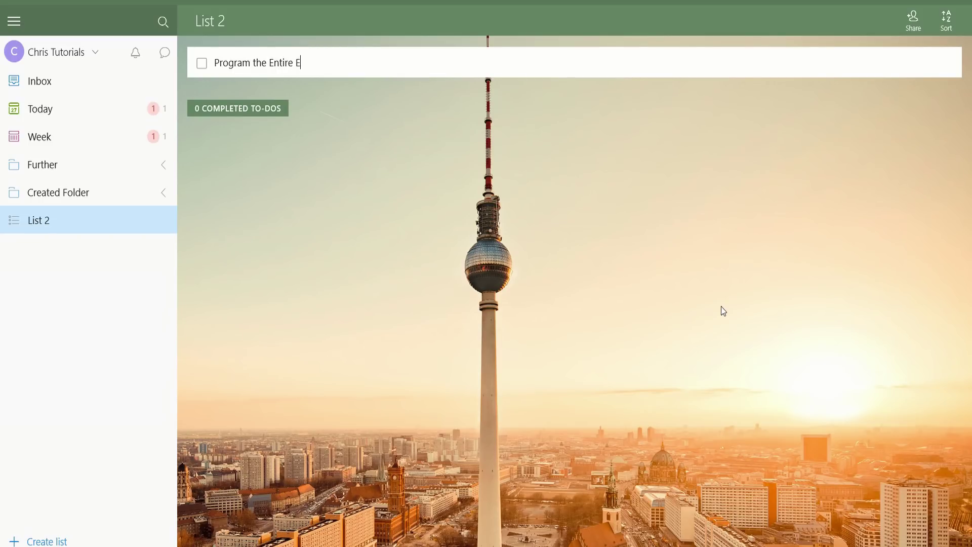
pyautogui.press('BackSpace')
pyautogui.press('BackSpace')
pyautogui.press('BackSpace')
pyautogui.press('BackSpace')
pyautogui.press('BackSpace')
pyautogui.write('Internet')
pyautogui.press('Return')
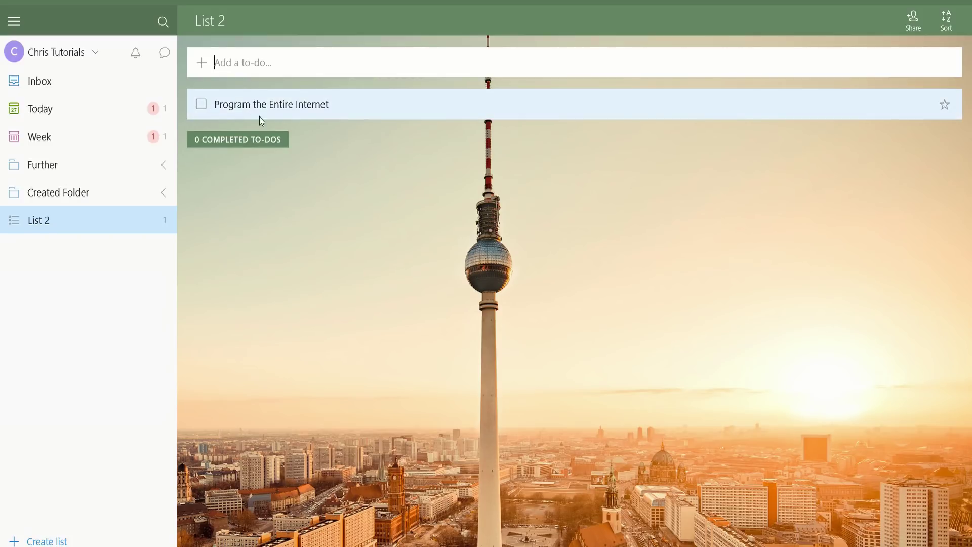
pyautogui.click(220, 151)
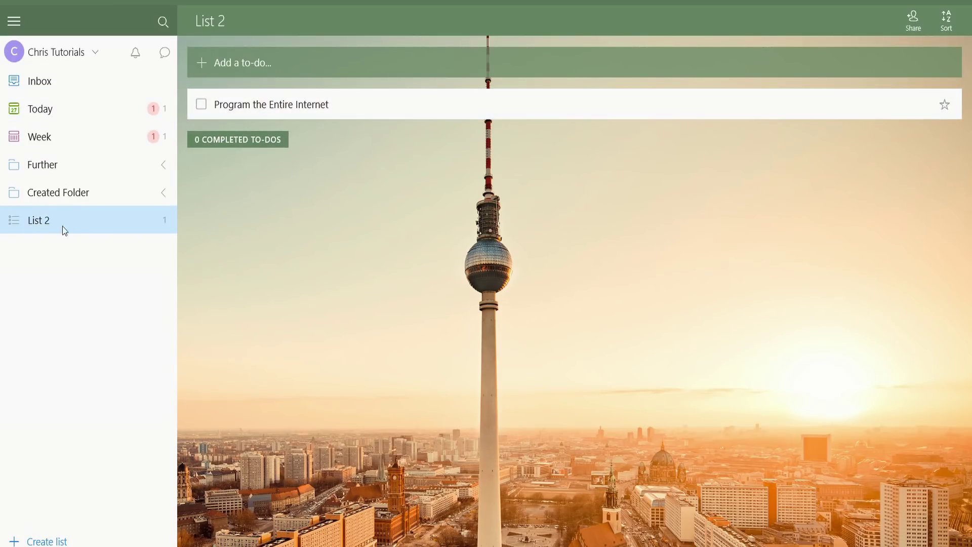
pyautogui.click(51, 90)
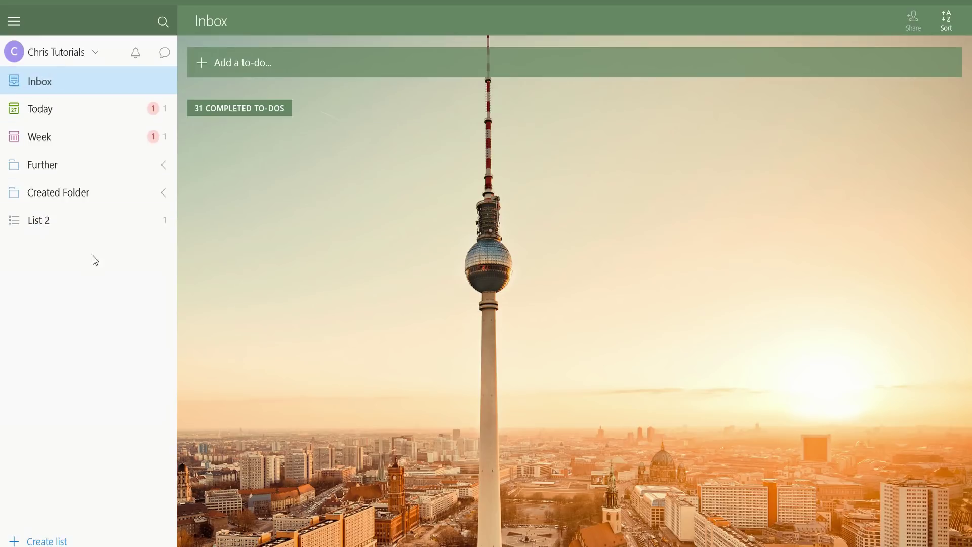
pyautogui.click(85, 219)
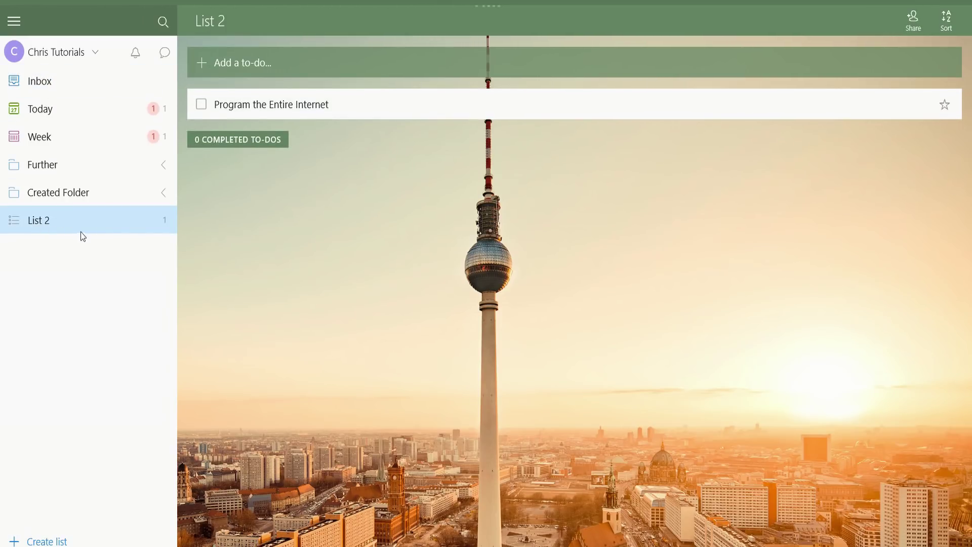
# Set the due date of 'Program the Entire Internet' to tomorrow, March 25
pyautogui.doubleClick(816, 99)
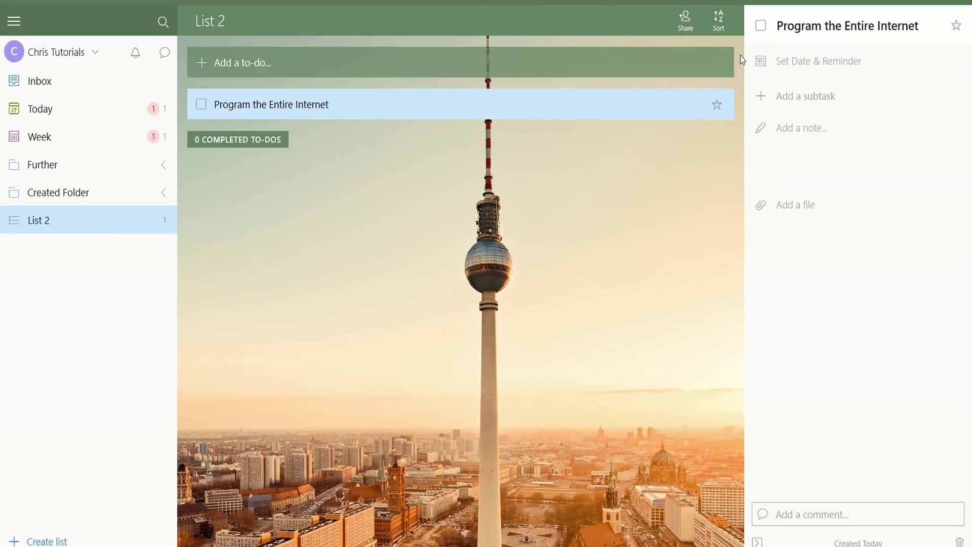
pyautogui.click(786, 61)
pyautogui.click(789, 243)
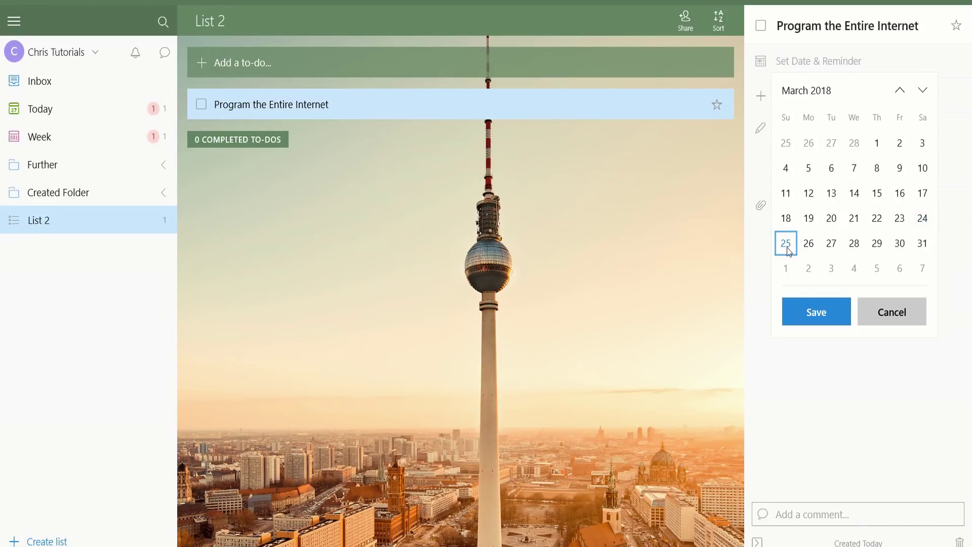
pyautogui.click(820, 305)
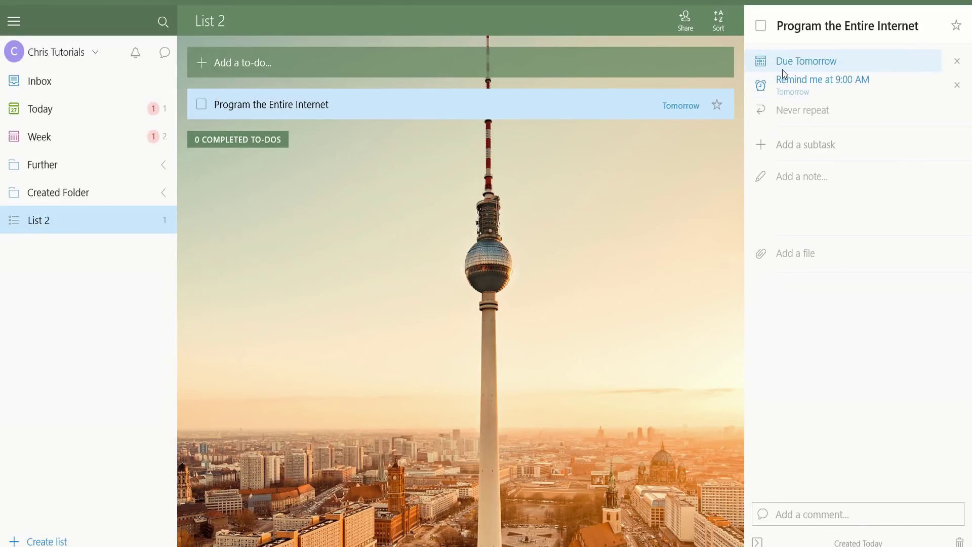
# Change the reminder from 9:00 AM to 9:00 PM tomorrow
pyautogui.click(810, 81)
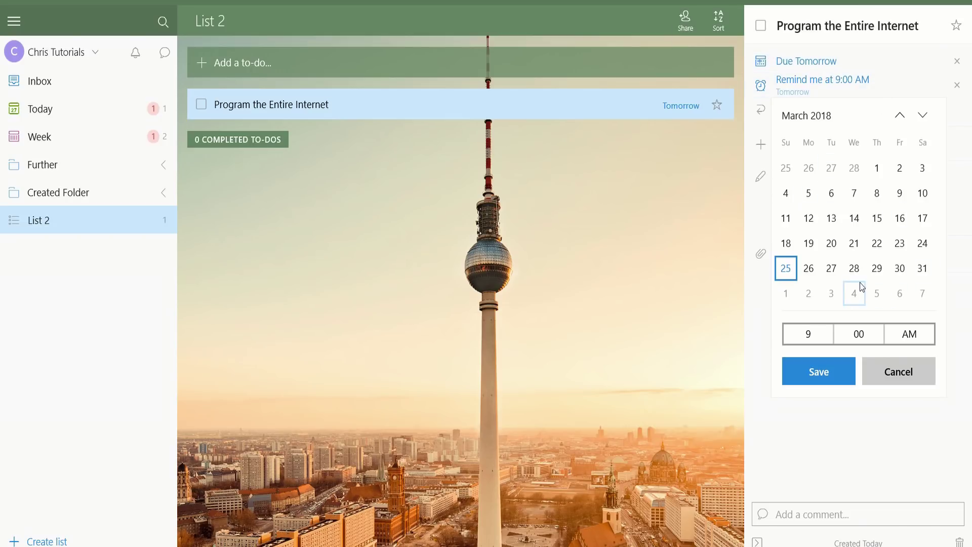
pyautogui.click(903, 336)
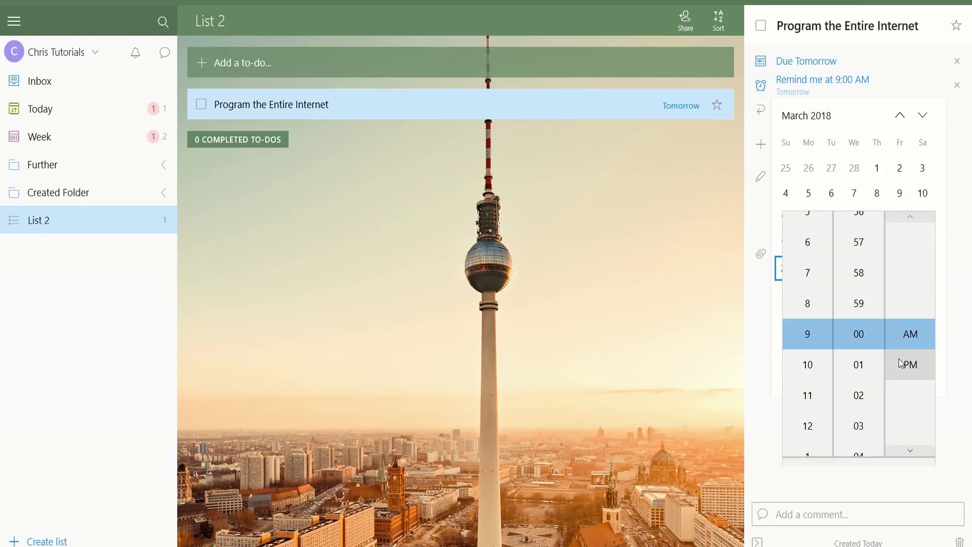
pyautogui.click(904, 371)
pyautogui.click(833, 465)
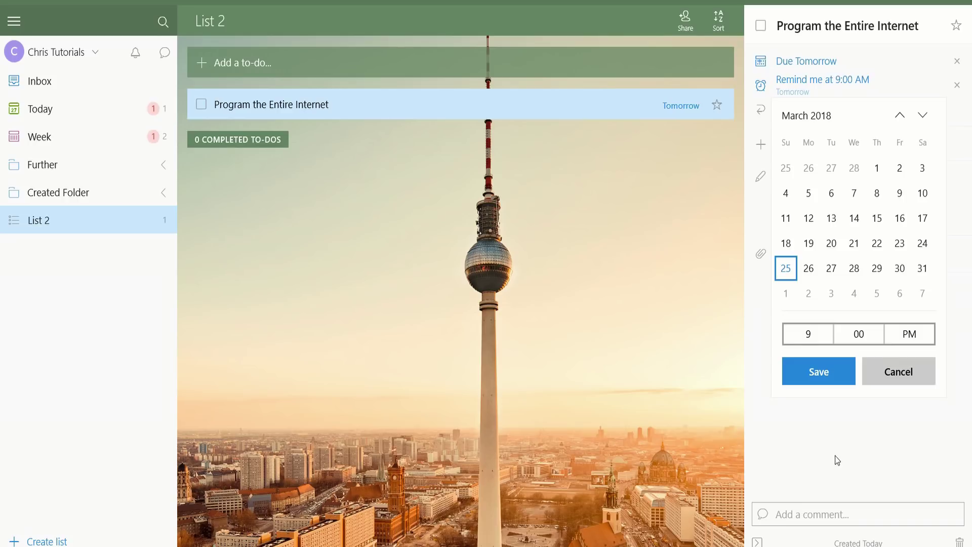
pyautogui.click(825, 373)
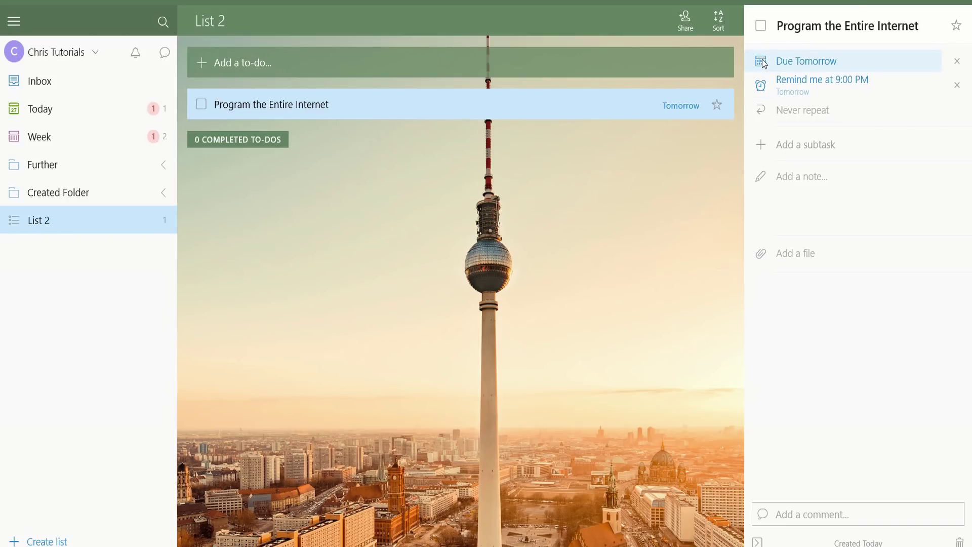
pyautogui.click(789, 112)
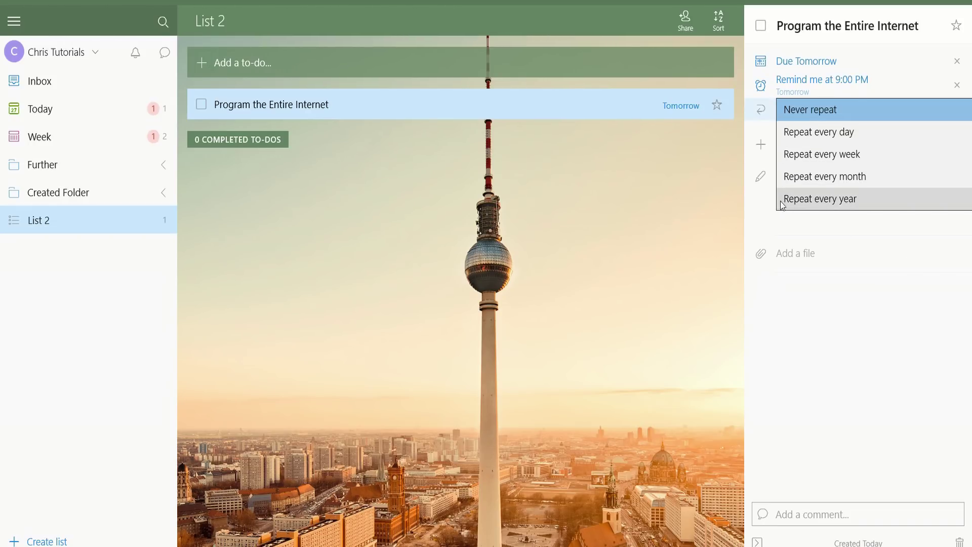
pyautogui.click(848, 308)
pyautogui.click(804, 143)
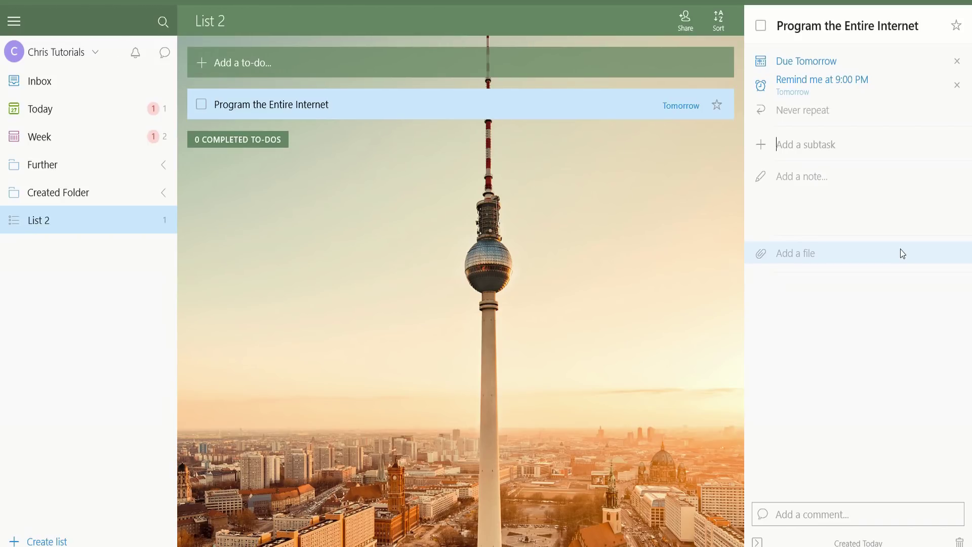
# Add subtasks 'Program One Website', 'Bill Client' and 'Get new Client'
pyautogui.write('Program One Website')
pyautogui.press('Return')
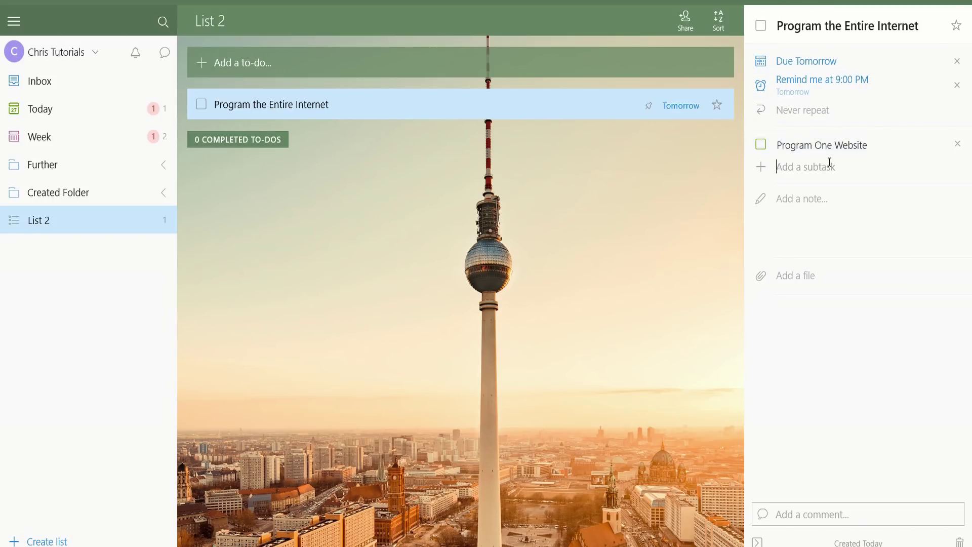
pyautogui.write('Bill ')
pyautogui.write('Chad')
pyautogui.press('Return')
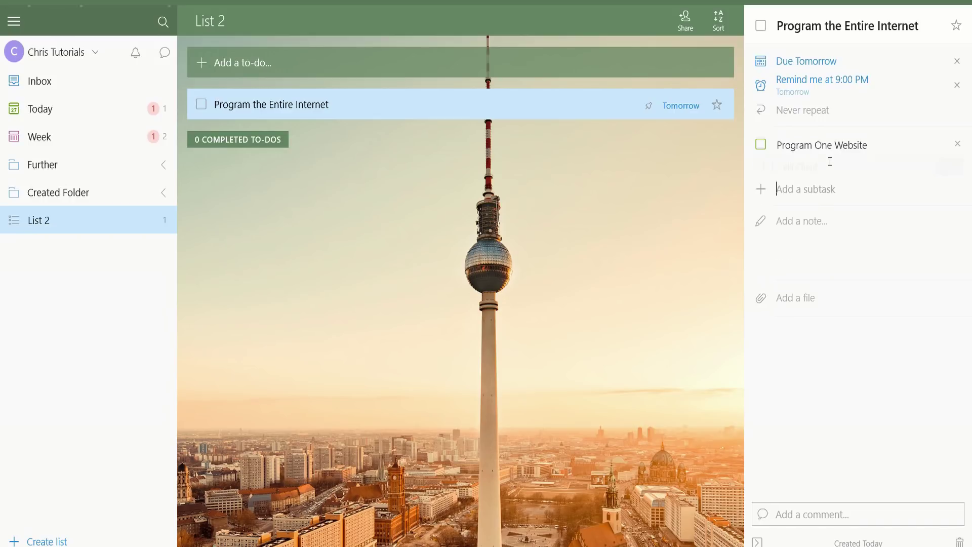
pyautogui.write('Get new Client')
pyautogui.press('Return')
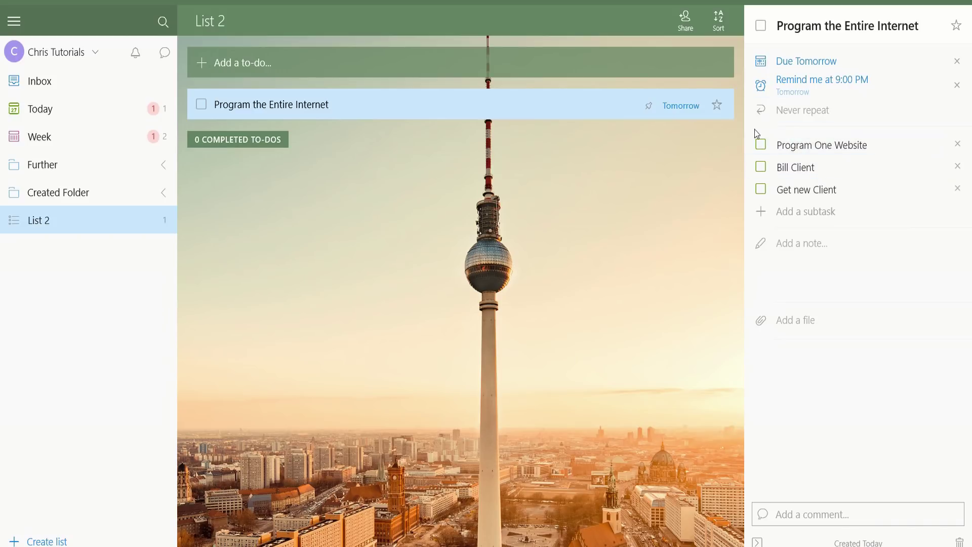
# Check off Program One Website, Bill Client and Get new Client
pyautogui.click(760, 144)
pyautogui.click(760, 167)
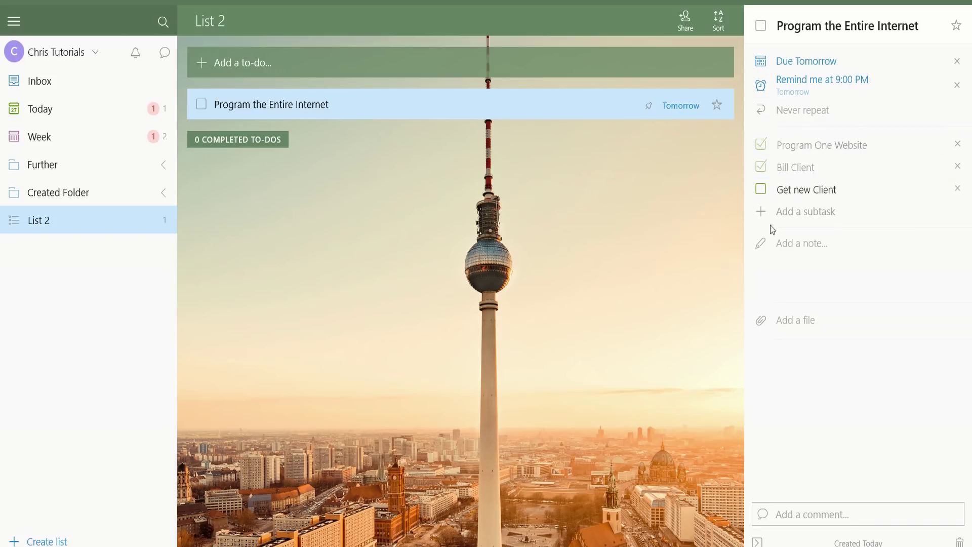
pyautogui.click(760, 167)
pyautogui.click(760, 189)
# Write the note 'Hihi' on the to-do and reopen it for editing
pyautogui.click(789, 231)
pyautogui.write('Hihi')
pyautogui.press('Return')
pyautogui.click(667, 231)
pyautogui.click(789, 243)
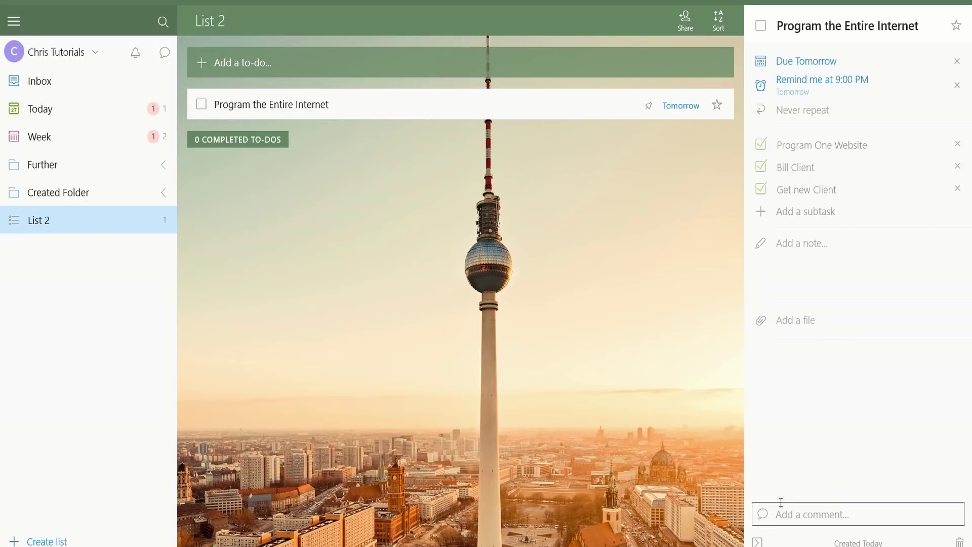
# Post the comment 'Comment' on the to-do and mark it with a star
pyautogui.click(806, 518)
pyautogui.write('Comment')
pyautogui.press('Return')
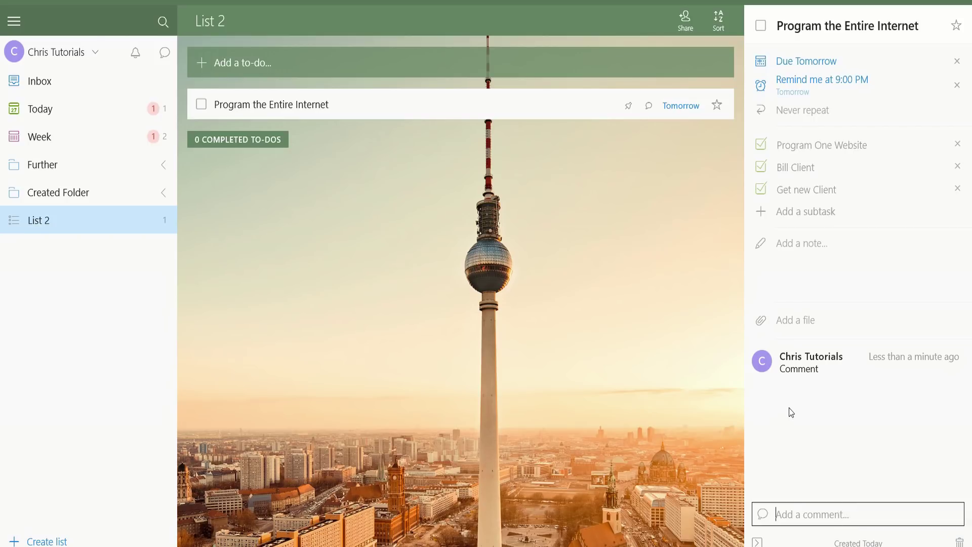
pyautogui.click(956, 26)
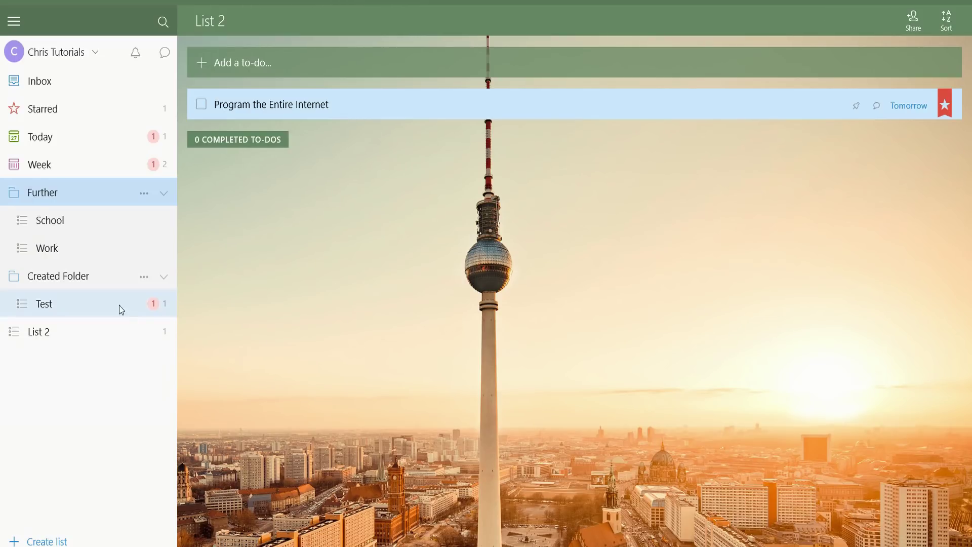
# Select the Test list under Created Folder in the sidebar
pyautogui.click(51, 304)
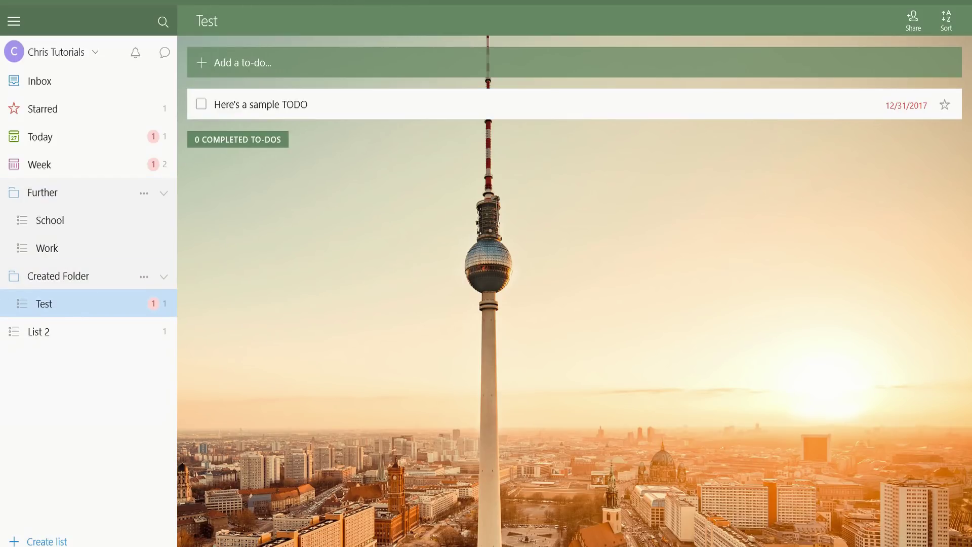
# Review the Test list's members in List options and save the sharing settings
pyautogui.click(916, 24)
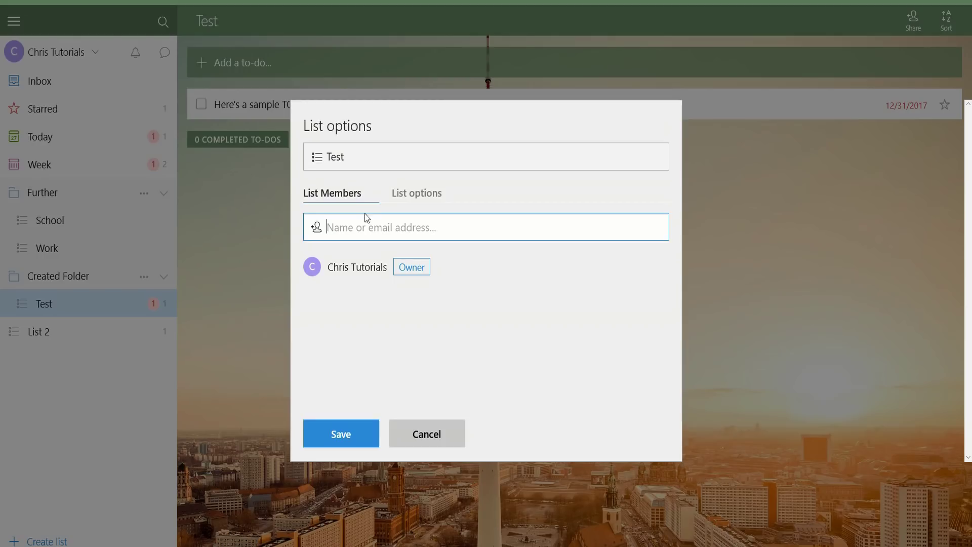
pyautogui.click(340, 433)
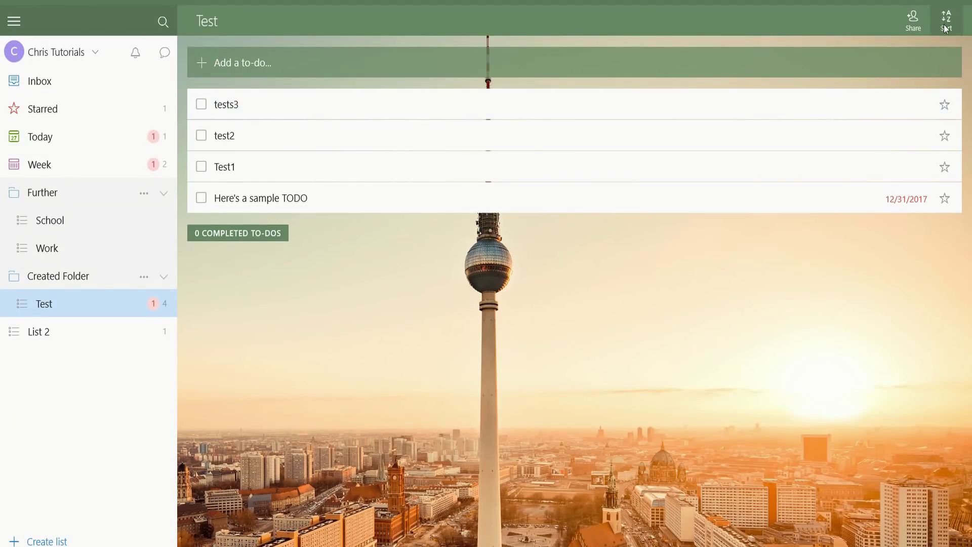
# Sort the Test list's to-dos alphabetically
pyautogui.click(946, 27)
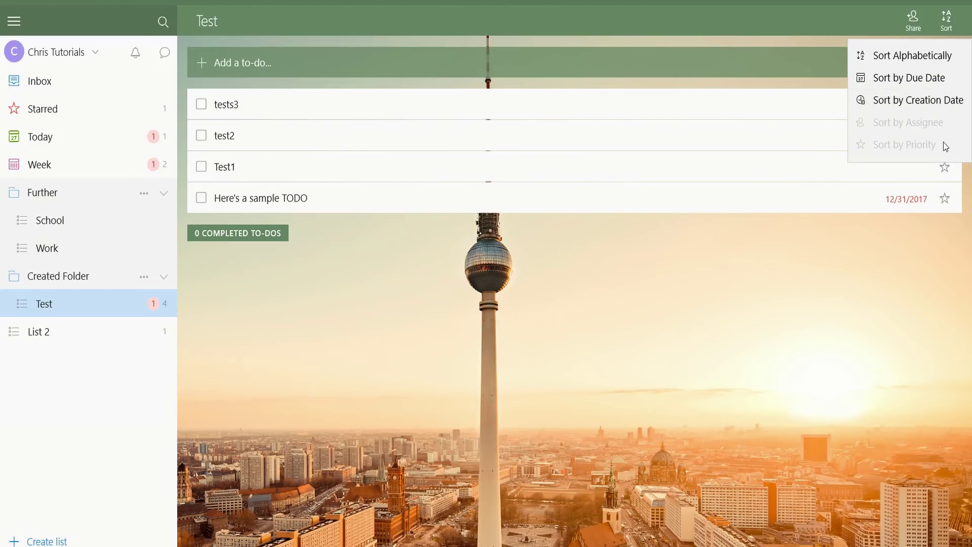
pyautogui.click(940, 55)
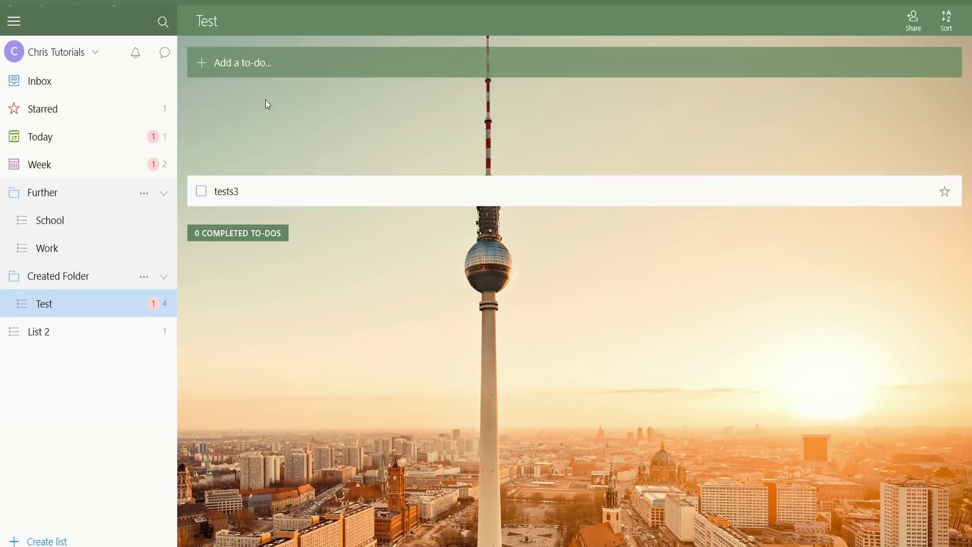
pyautogui.click(945, 21)
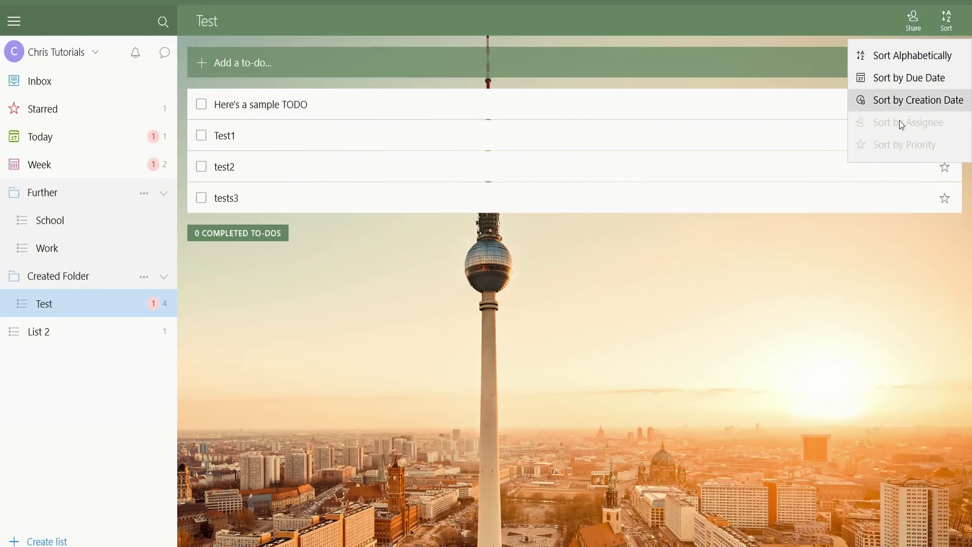
pyautogui.click(949, 210)
# Star the tests3 to-do so it moves to the top of the list
pyautogui.click(949, 210)
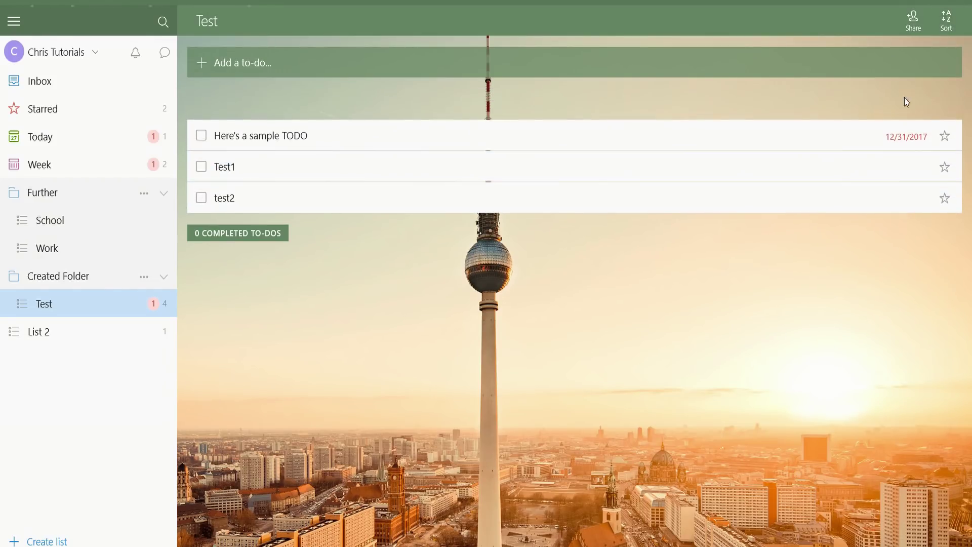
pyautogui.click(946, 20)
pyautogui.click(888, 144)
pyautogui.click(946, 20)
# Assign tests3 to the account owner from its details pane, then close the pane
pyautogui.click(932, 101)
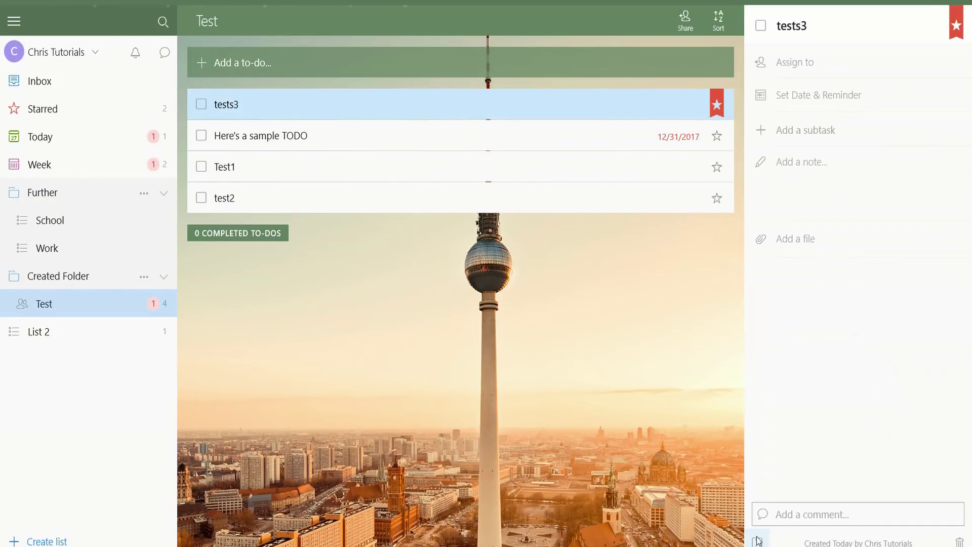
pyautogui.click(884, 21)
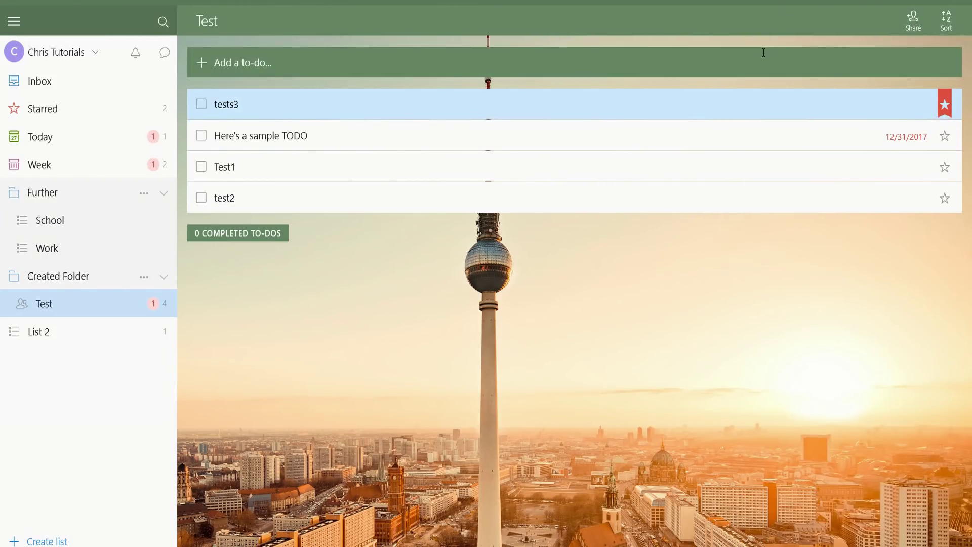
pyautogui.doubleClick(395, 102)
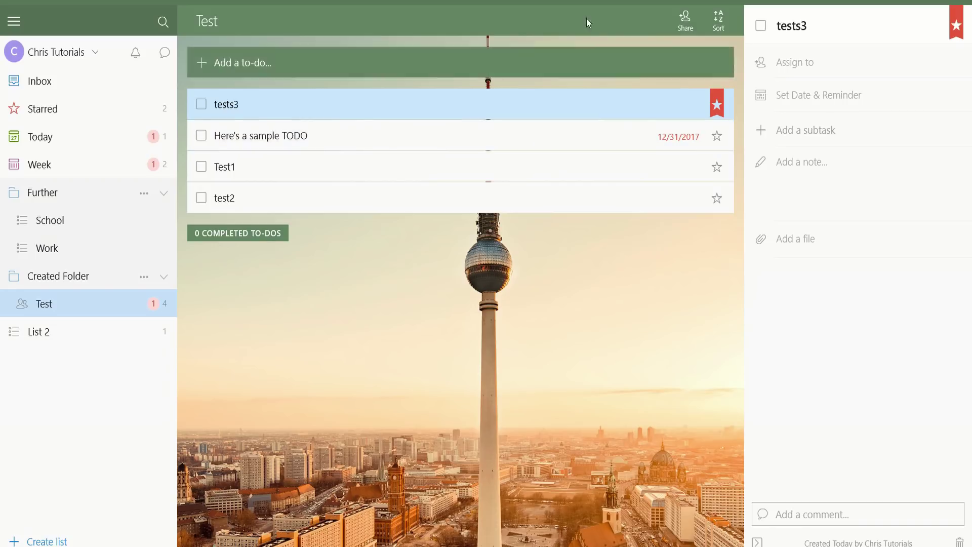
pyautogui.click(809, 62)
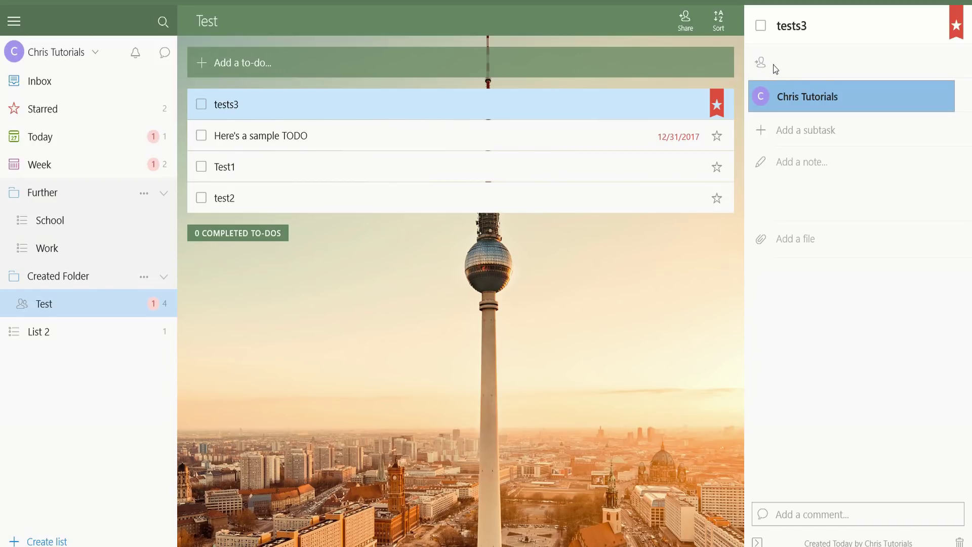
pyautogui.click(804, 86)
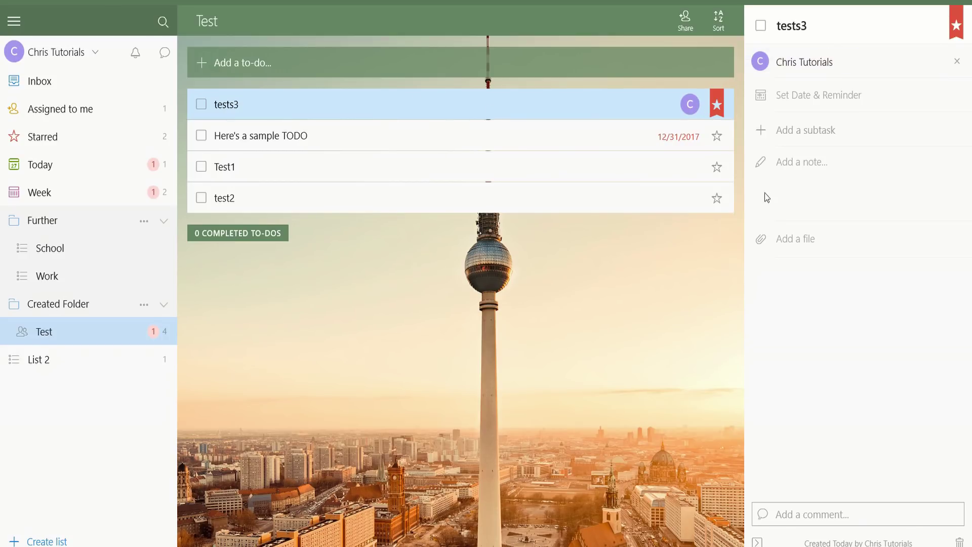
pyautogui.click(757, 542)
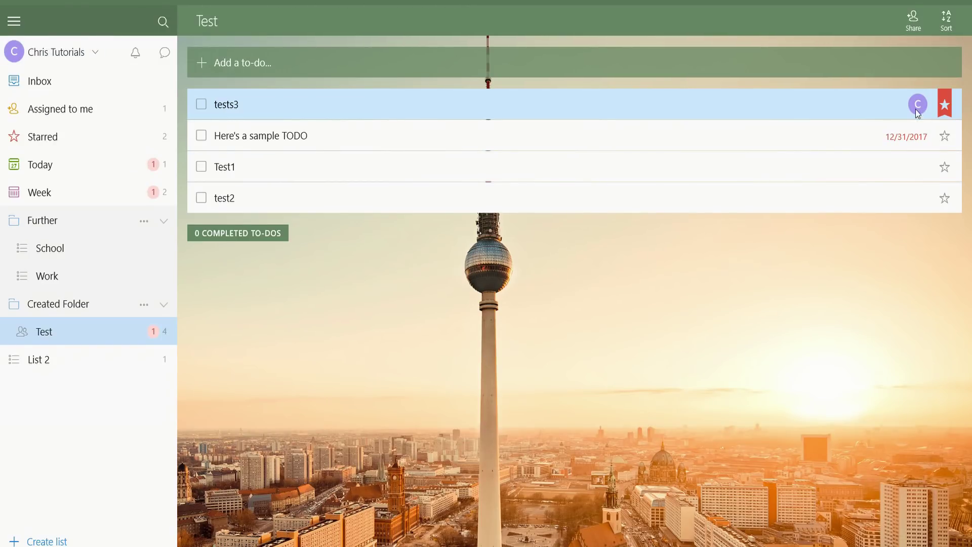
# Check the account options, then bring up the sidebar search box
pyautogui.click(14, 51)
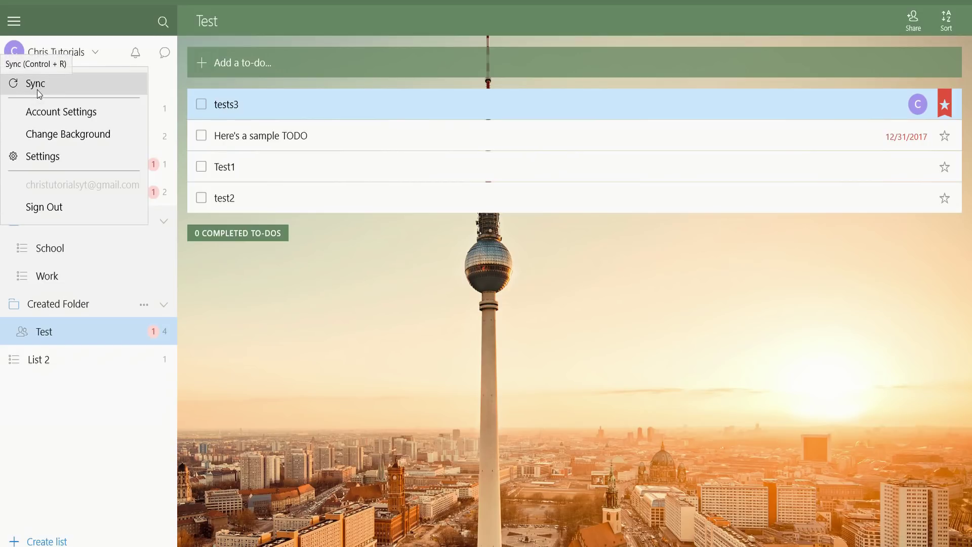
pyautogui.click(162, 21)
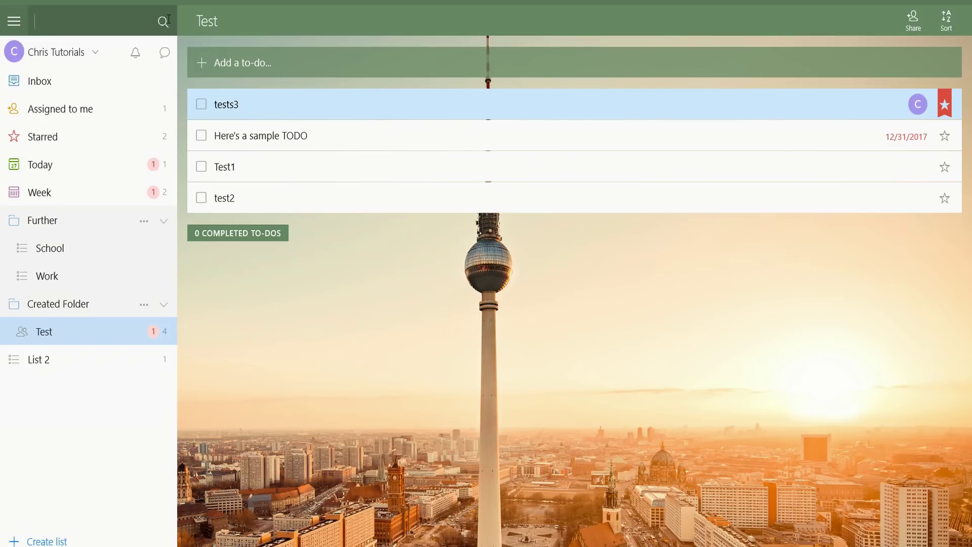
# Search for 'test' to list the matching to-dos tests3, Test1 and test2
pyautogui.write('test')
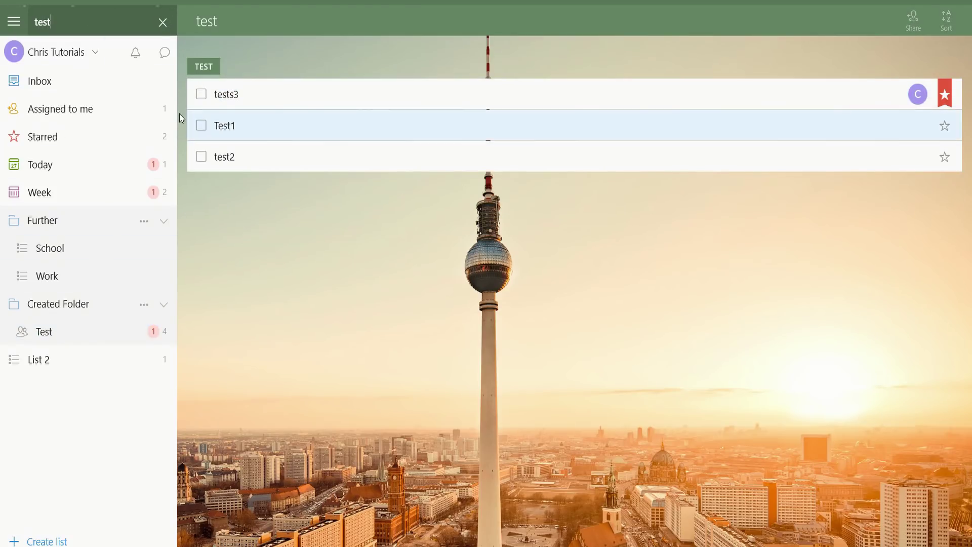